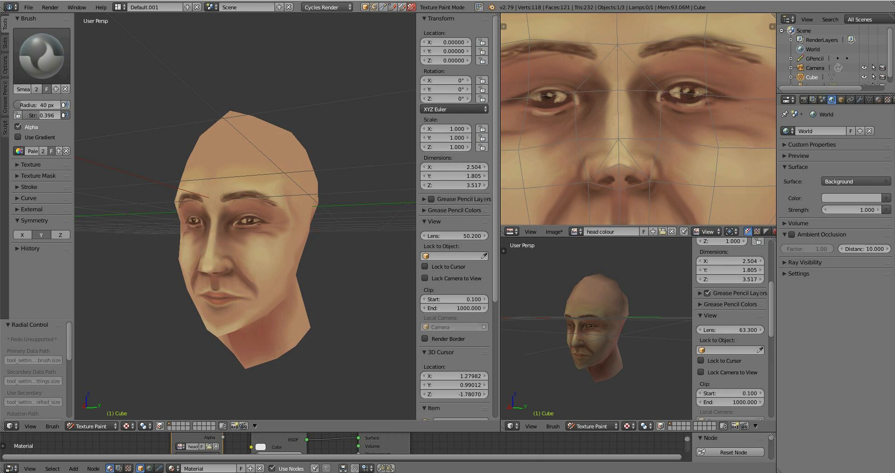
# - Orbit the head and switch the active brush from Smear to the TexDraw colour brush
pyautogui.press('alt')
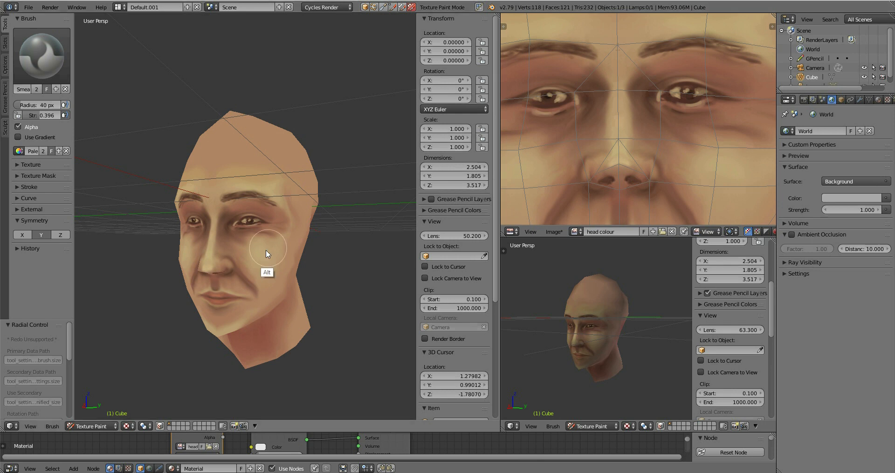
pyautogui.keyDown('alt'); pyautogui.moveTo(292, 249); pyautogui.dragTo(263, 250); pyautogui.keyUp('alt')
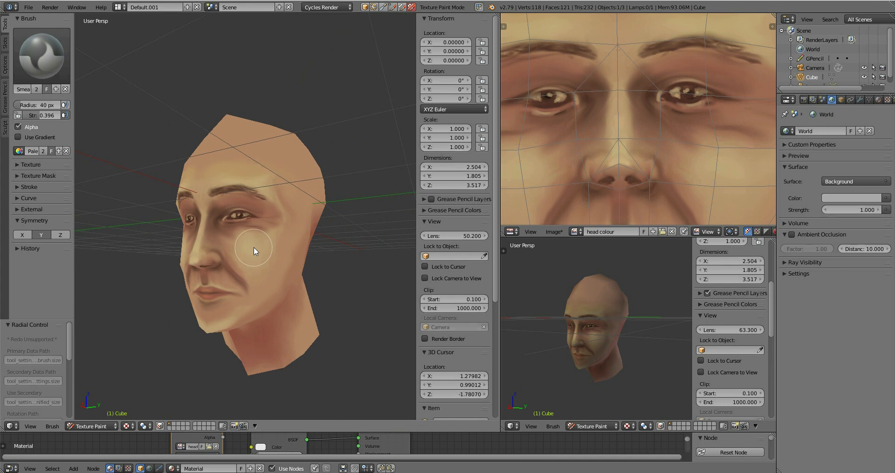
pyautogui.press('1')
pyautogui.scroll(-2, 69, 255)
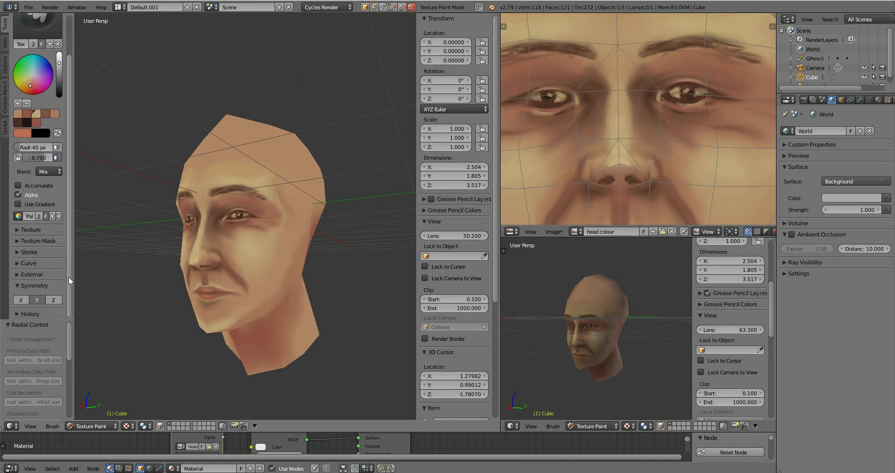
# - Enable Y-axis symmetry, pick blue, and paint a mirrored test stroke across the forehead
pyautogui.click(39, 301)
pyautogui.moveTo(375, 190); pyautogui.dragTo(299, 281, button='middle')
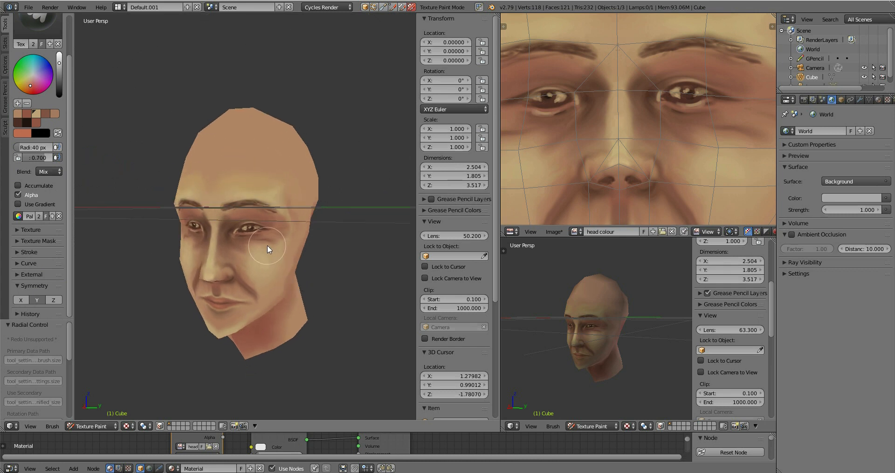
pyautogui.click(45, 65)
pyautogui.moveTo(279, 157); pyautogui.dragTo(254, 187)
pyautogui.moveTo(262, 264)
pyautogui.mouseDown(button='middle')
pyautogui.moveTo(308, 269)
pyautogui.moveTo(156, 293)
pyautogui.mouseUp(button='middle')
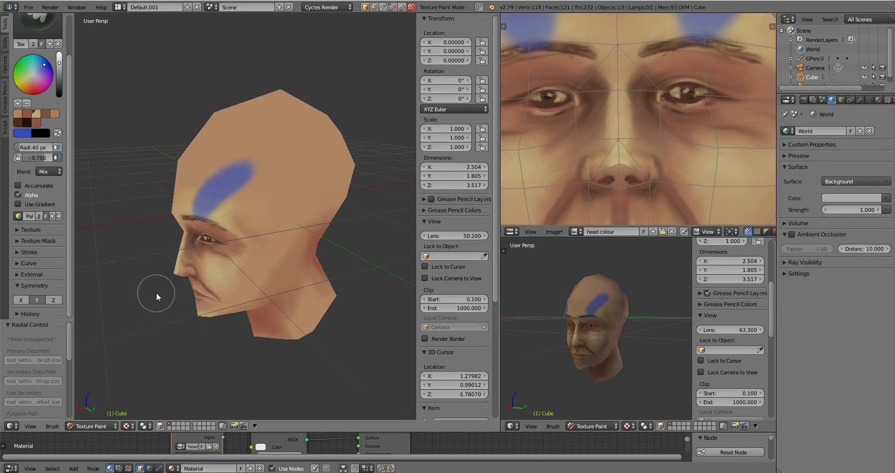
# - Paint a blue mirrored stroke down the side of the head and inspect it from the top and front
pyautogui.moveTo(210, 231); pyautogui.dragTo(282, 195, button='middle')
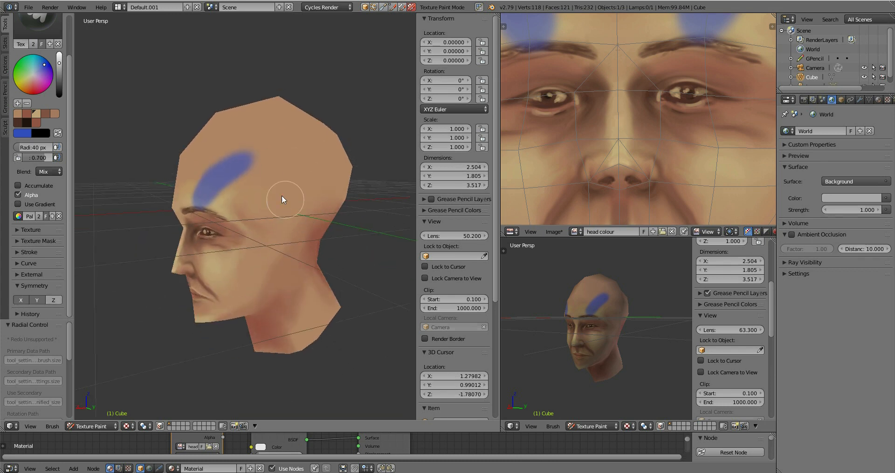
pyautogui.moveTo(257, 150); pyautogui.dragTo(293, 265)
pyautogui.moveTo(287, 248)
pyautogui.mouseDown(button='middle')
pyautogui.moveTo(307, 262)
pyautogui.moveTo(338, 179)
pyautogui.mouseUp(button='middle')
pyautogui.moveTo(264, 236); pyautogui.dragTo(326, 245, button='middle')
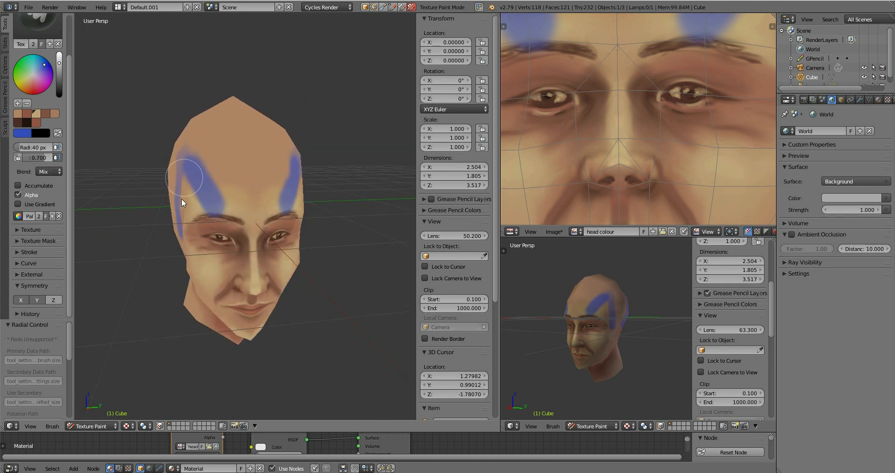
pyautogui.moveTo(267, 232)
pyautogui.mouseDown(button='middle')
pyautogui.moveTo(282, 278)
pyautogui.moveTo(274, 310)
pyautogui.moveTo(274, 274)
pyautogui.moveTo(250, 199)
pyautogui.moveTo(197, 212)
pyautogui.mouseUp(button='middle')
# - Undo the blue strokes, then in Edit Mode select all vertices and shift the head mesh along Y
pyautogui.hotkey('ctrl', 'z')
pyautogui.press('Tab')
pyautogui.press('a')
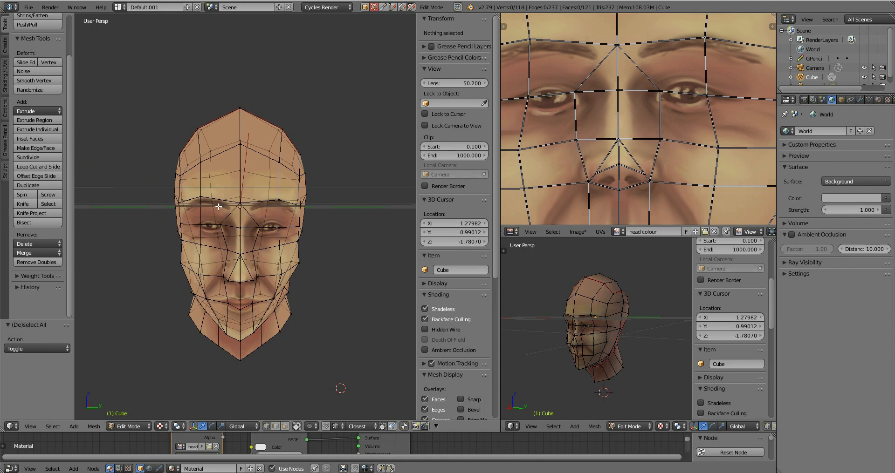
pyautogui.moveTo(318, 215)
pyautogui.mouseDown(button='middle')
pyautogui.moveTo(290, 206)
pyautogui.moveTo(292, 222)
pyautogui.moveTo(323, 243)
pyautogui.moveTo(320, 223)
pyautogui.mouseUp(button='middle')
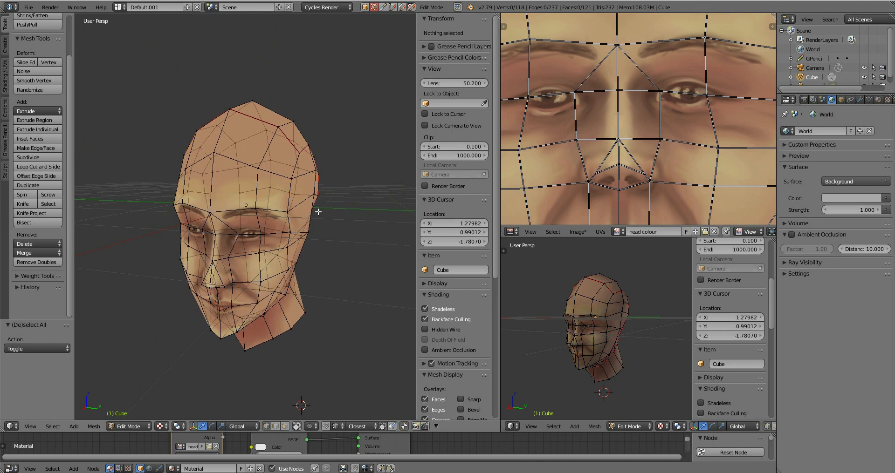
pyautogui.moveTo(301, 231); pyautogui.dragTo(320, 225, button='middle')
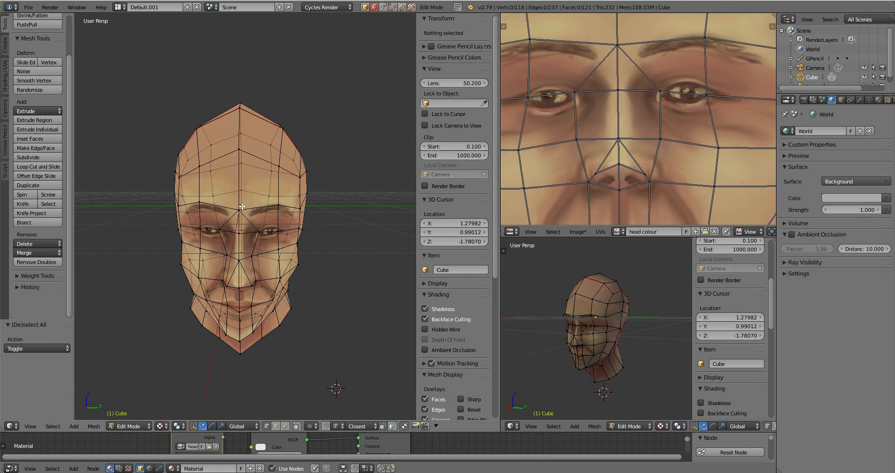
pyautogui.press('a')
pyautogui.moveTo(270, 245); pyautogui.dragTo(283, 246)
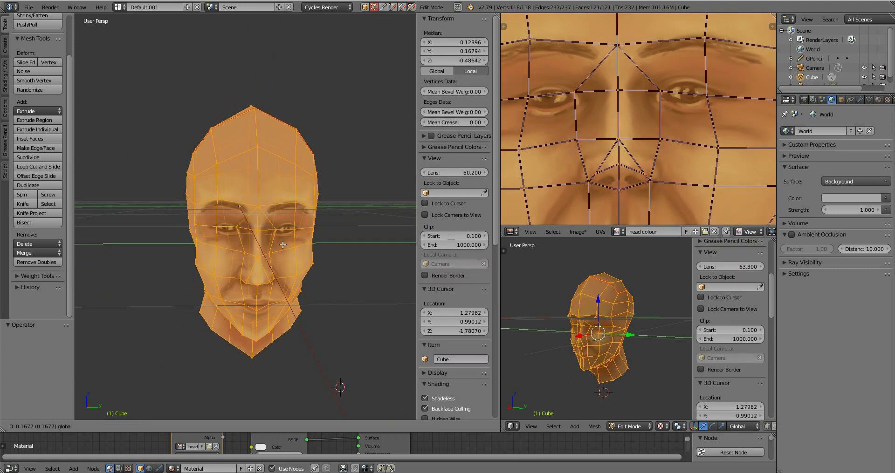
# - Back in Texture Paint, dab the forehead to see the offset mirrored dab, then return to Edit Mode
pyautogui.click(127, 426)
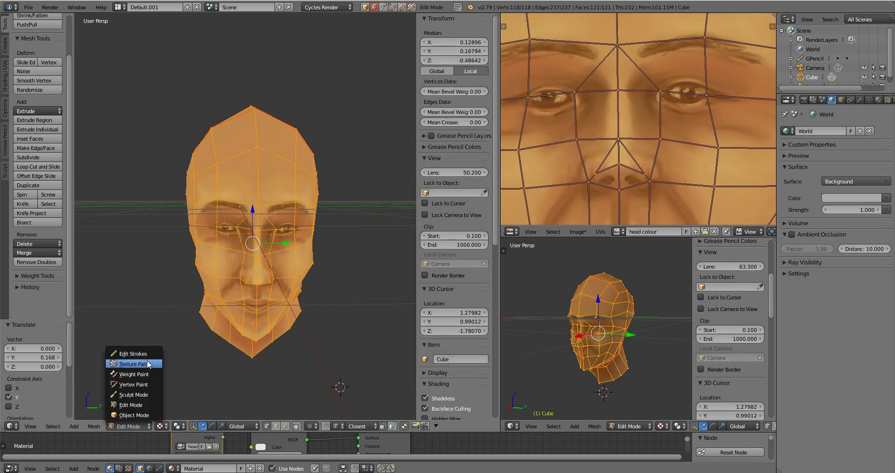
pyautogui.click(147, 365)
pyautogui.click(278, 172)
pyautogui.click(199, 171)
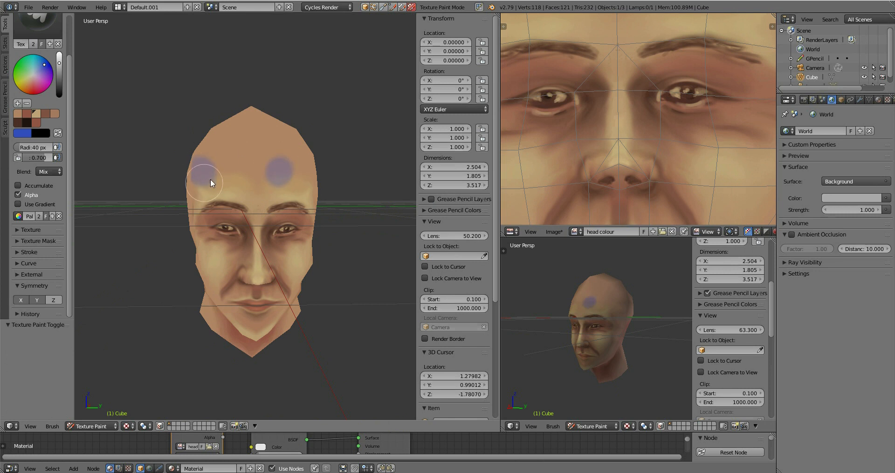
pyautogui.moveTo(245, 183); pyautogui.dragTo(286, 218, button='middle')
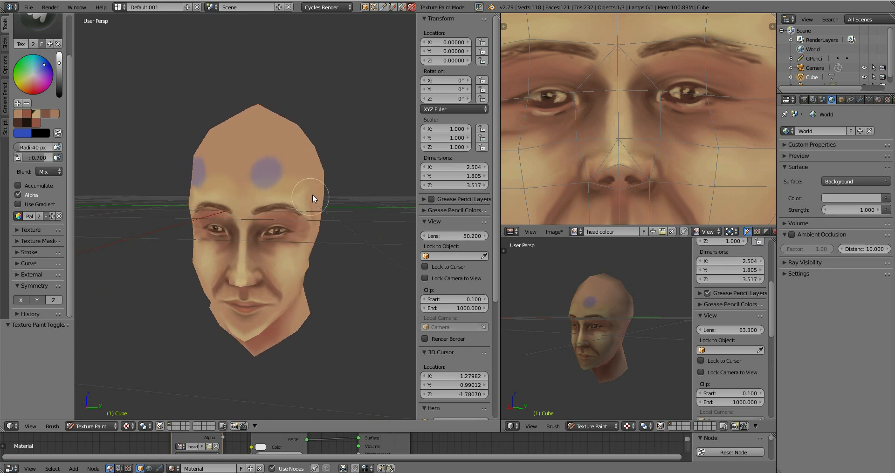
pyautogui.press('Tab')
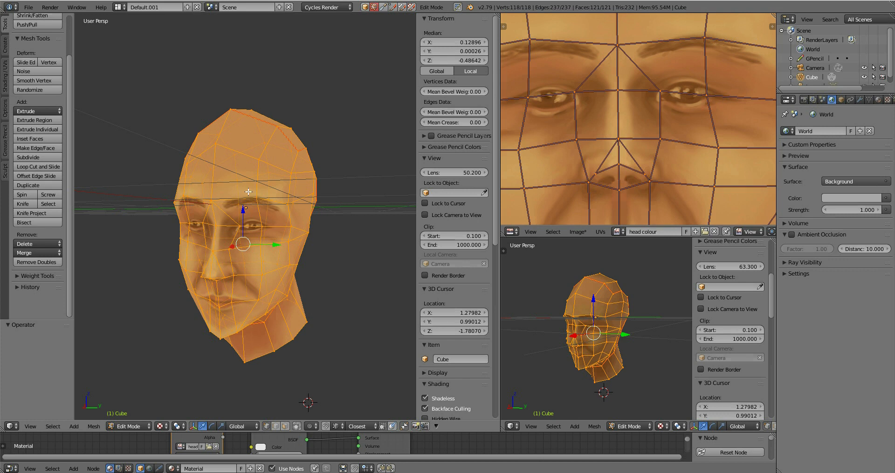
pyautogui.moveTo(289, 279); pyautogui.dragTo(318, 248, button='middle')
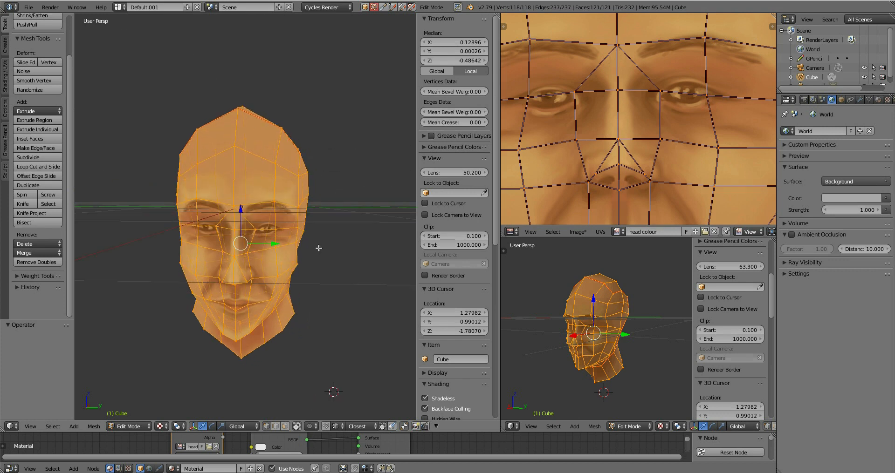